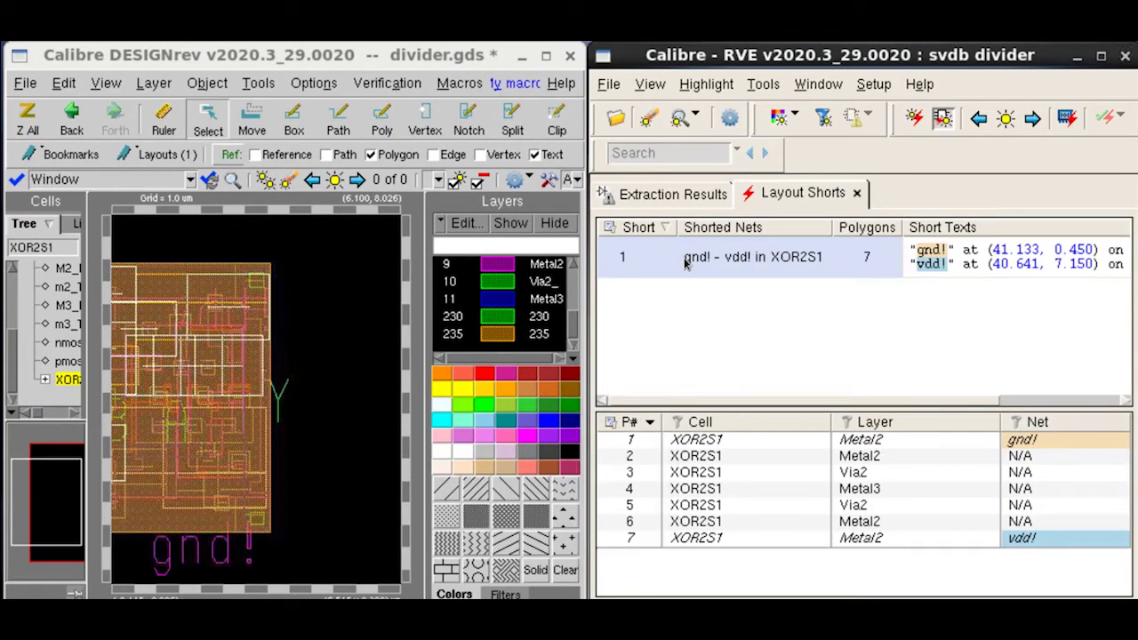
Step: Highlight all polygons of the gnd!–vdd! short by layer, adding Metal2, Via2 and Metal3 highlight layers
right_click(772, 256)
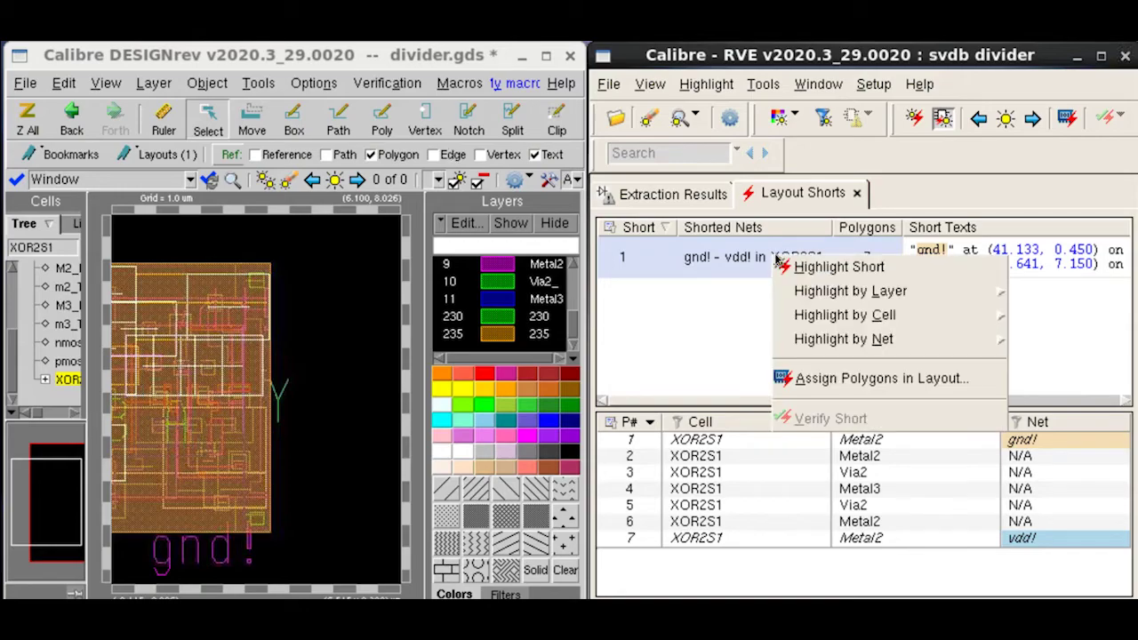
mouse_move(867, 291)
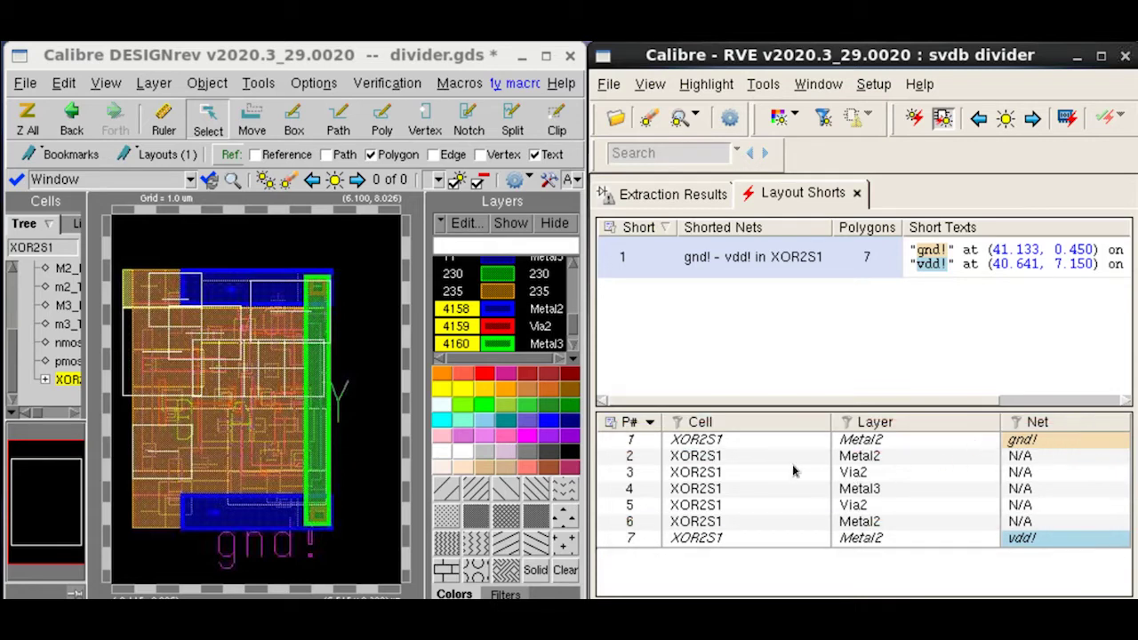
Step: Assign the second polygon, on Metal2, to the gnd! net
click(746, 456)
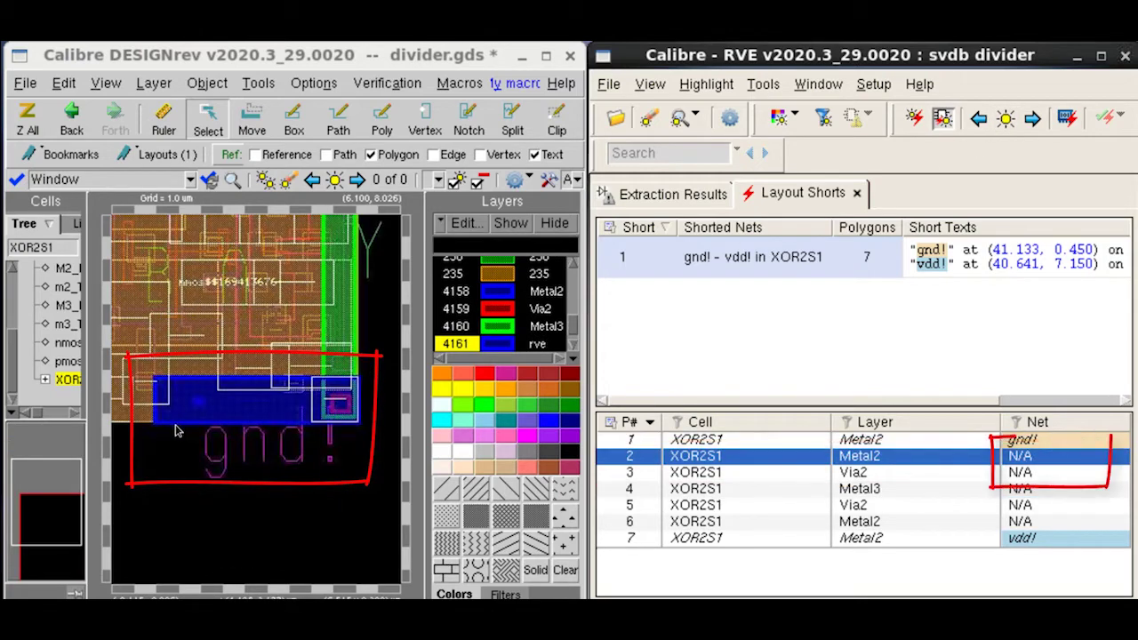
click(1048, 455)
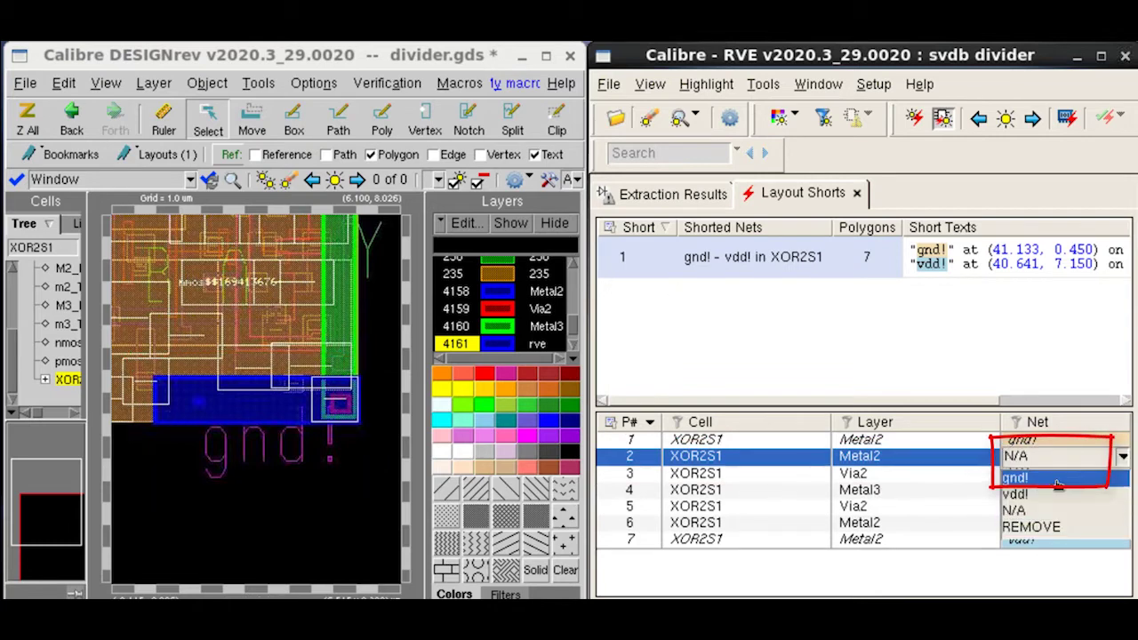
click(1053, 472)
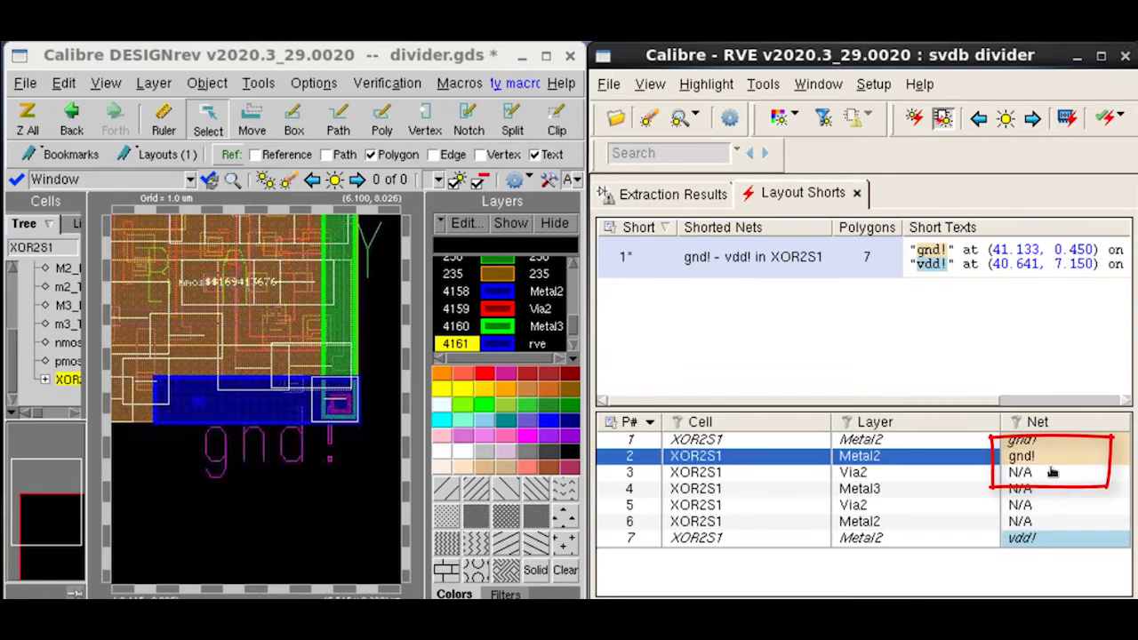
Step: Step through polygons 3–6 (Via2, Metal3, Via2, Metal2) in the layout
click(1031, 118)
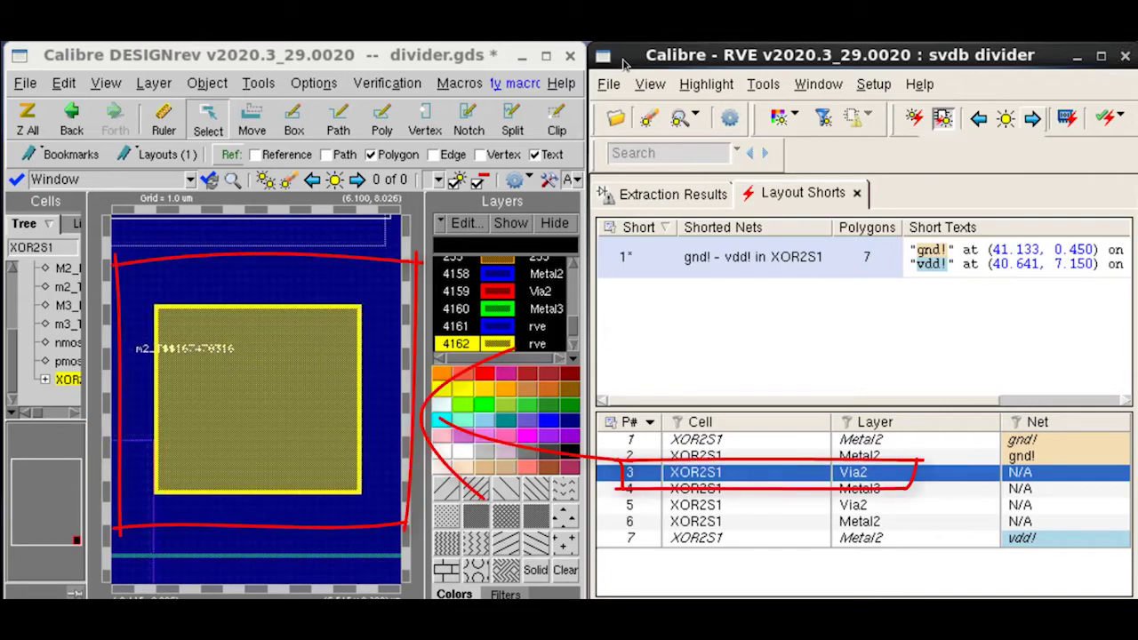
click(1031, 118)
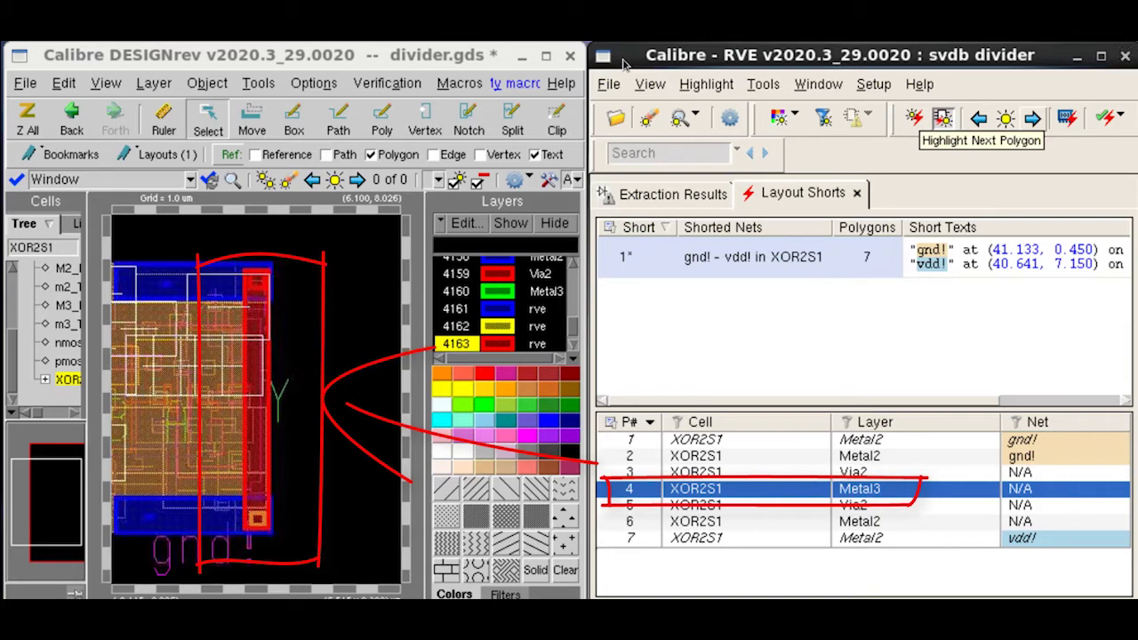
click(942, 118)
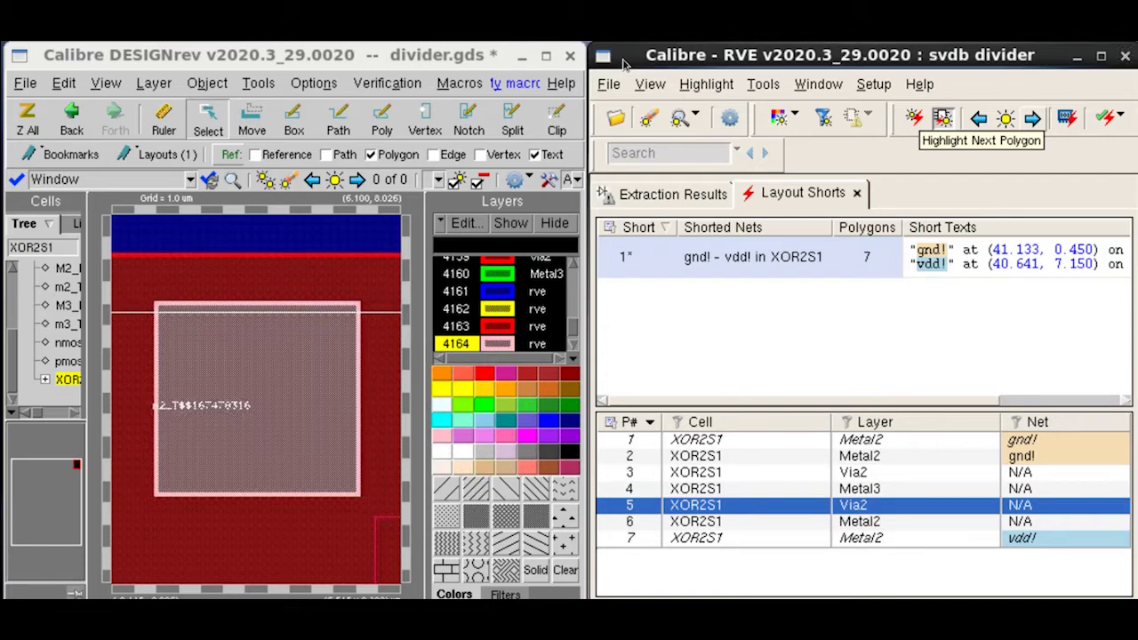
click(942, 118)
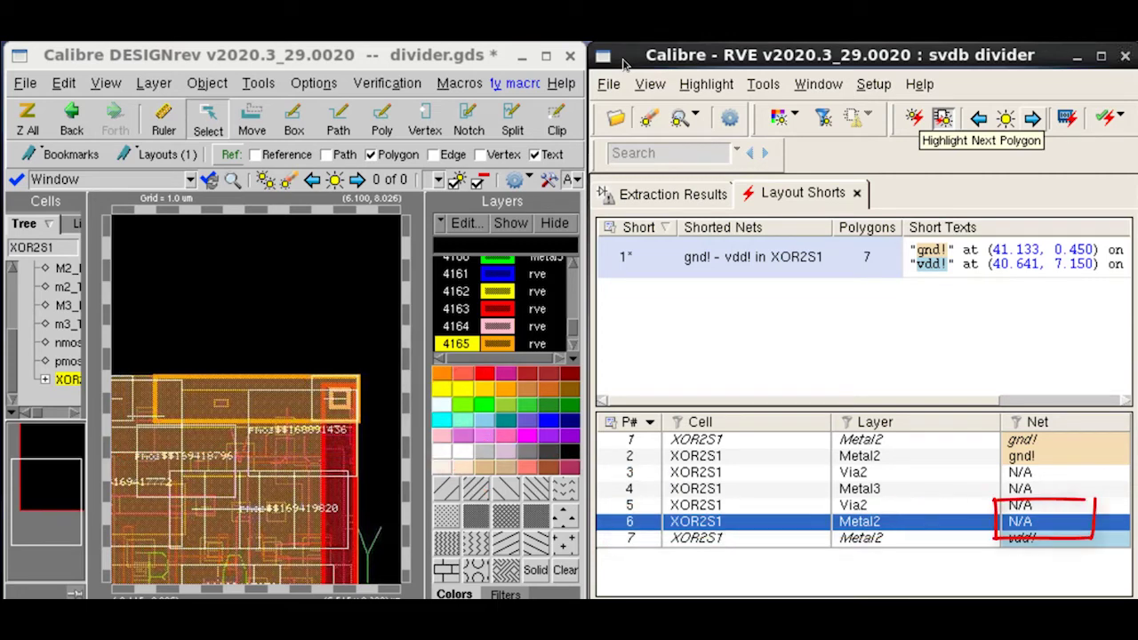
click(1042, 525)
Step: Assign polygon 6 (Metal2) to vdd! and select the Metal3 polygon in row 4
click(1043, 525)
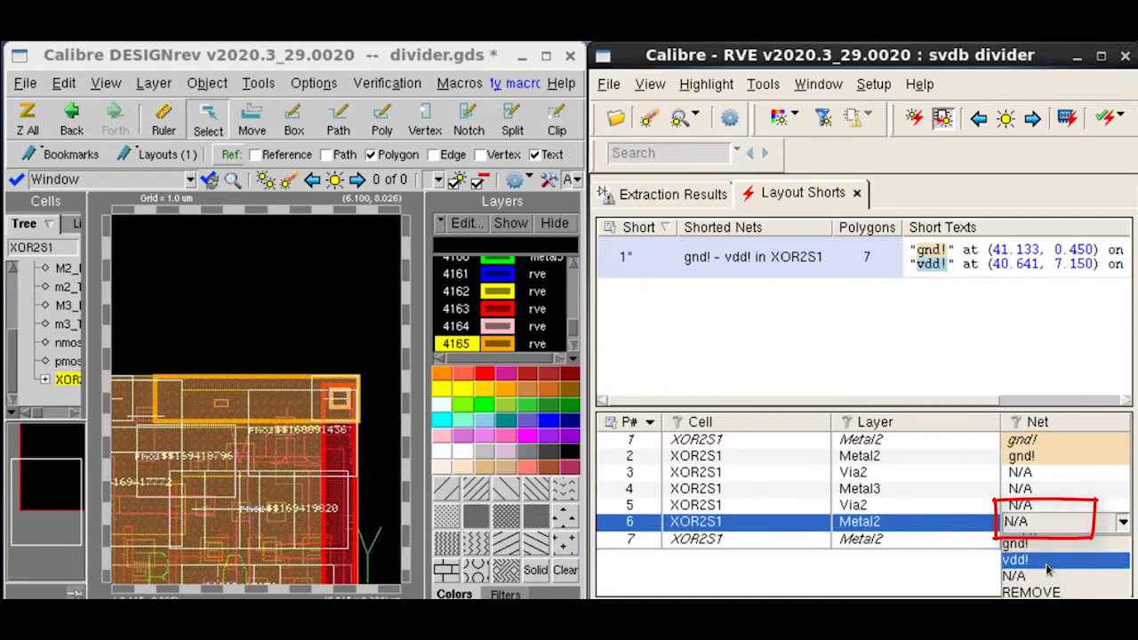
click(1050, 573)
click(633, 359)
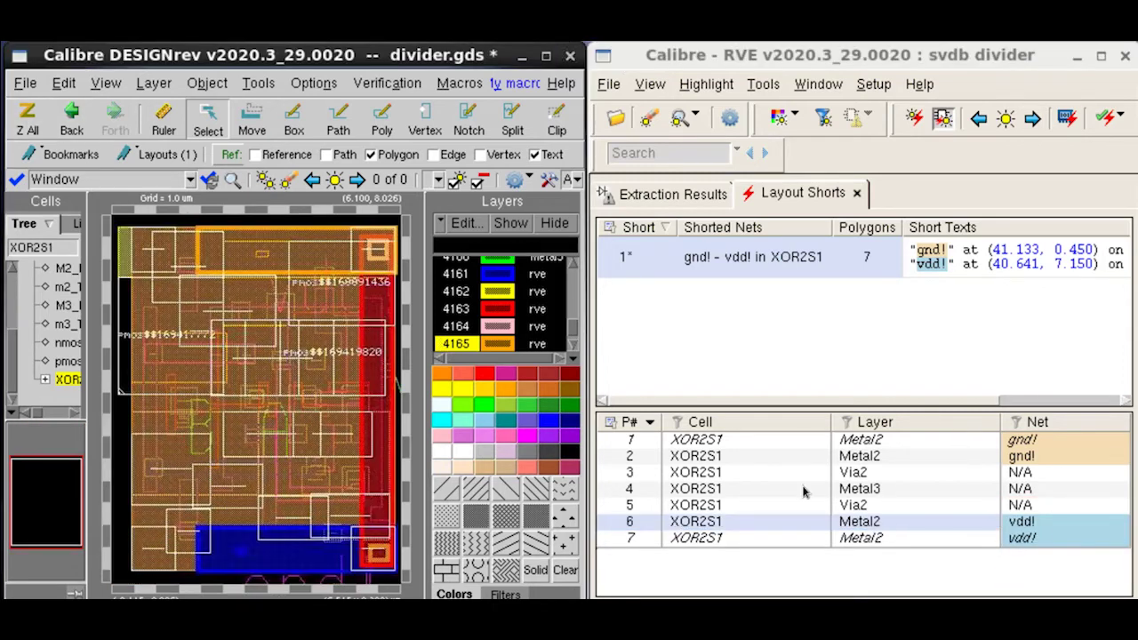
click(803, 488)
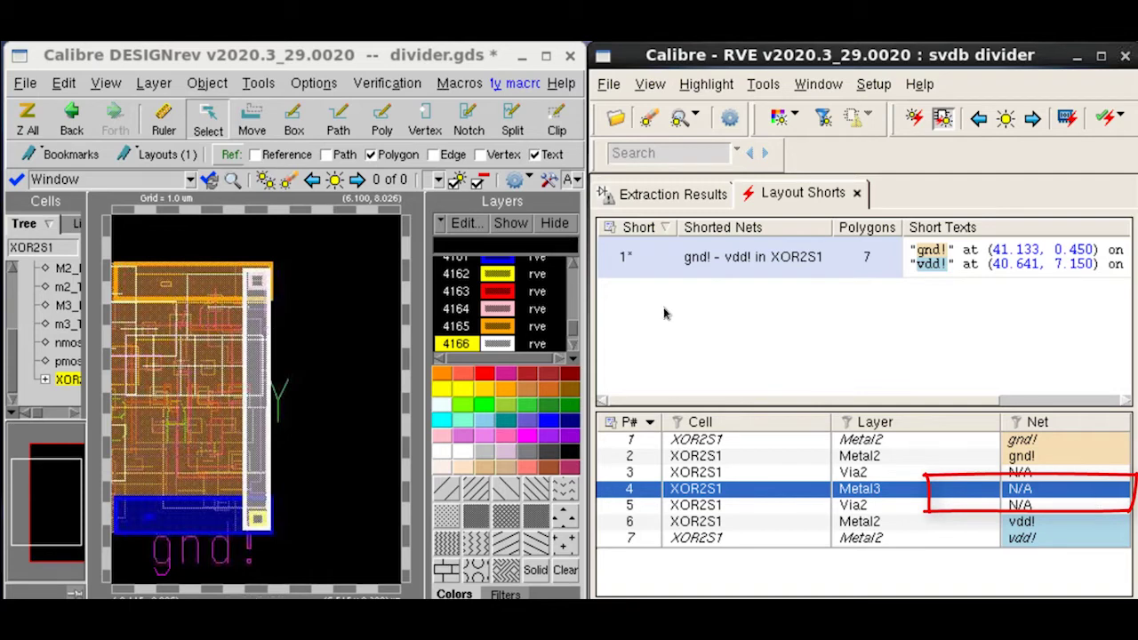
click(1058, 488)
Step: Set the Metal3 polygon's net in row 4 to REMOVE
click(1060, 561)
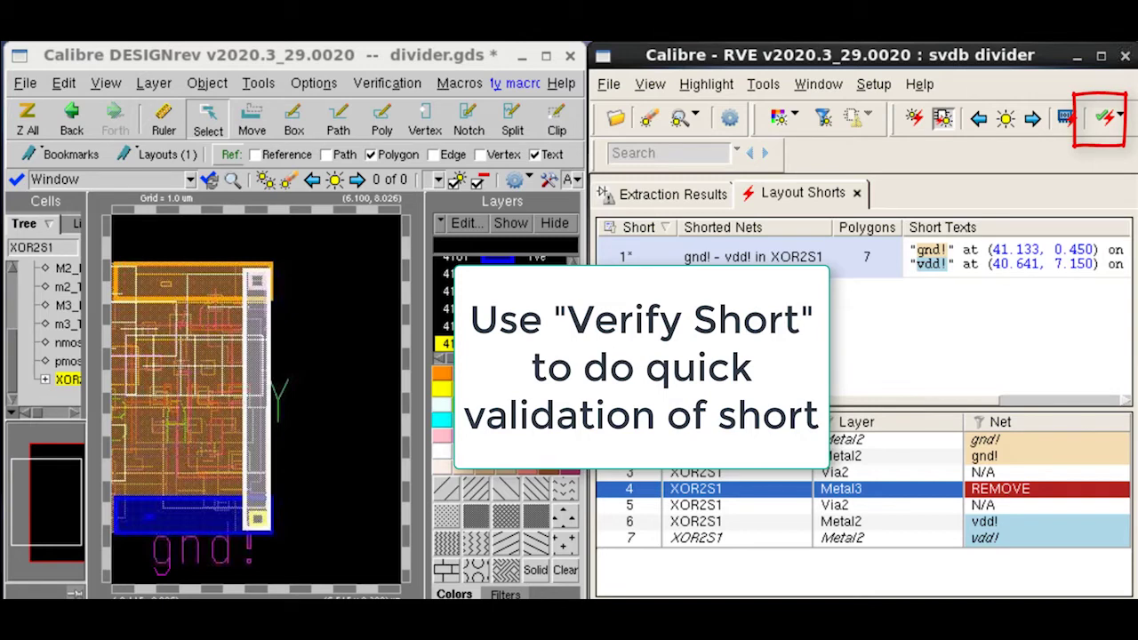
Step: Run Verify Short so short 1 shows resolved, listing only the REMOVE Metal3 polygon
click(1115, 115)
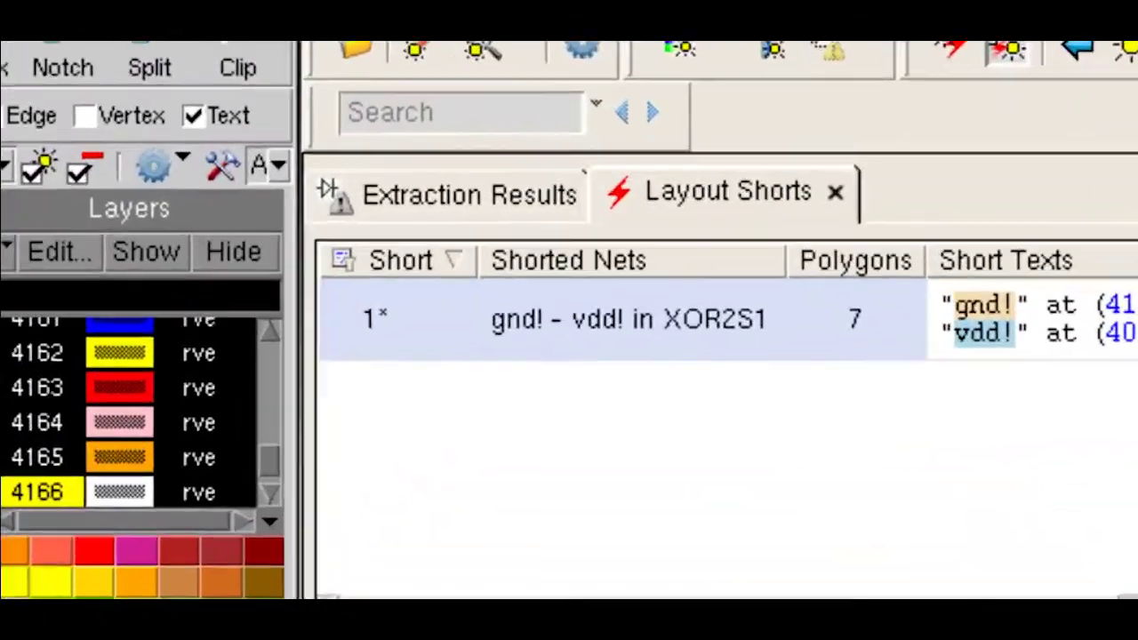
click(1088, 142)
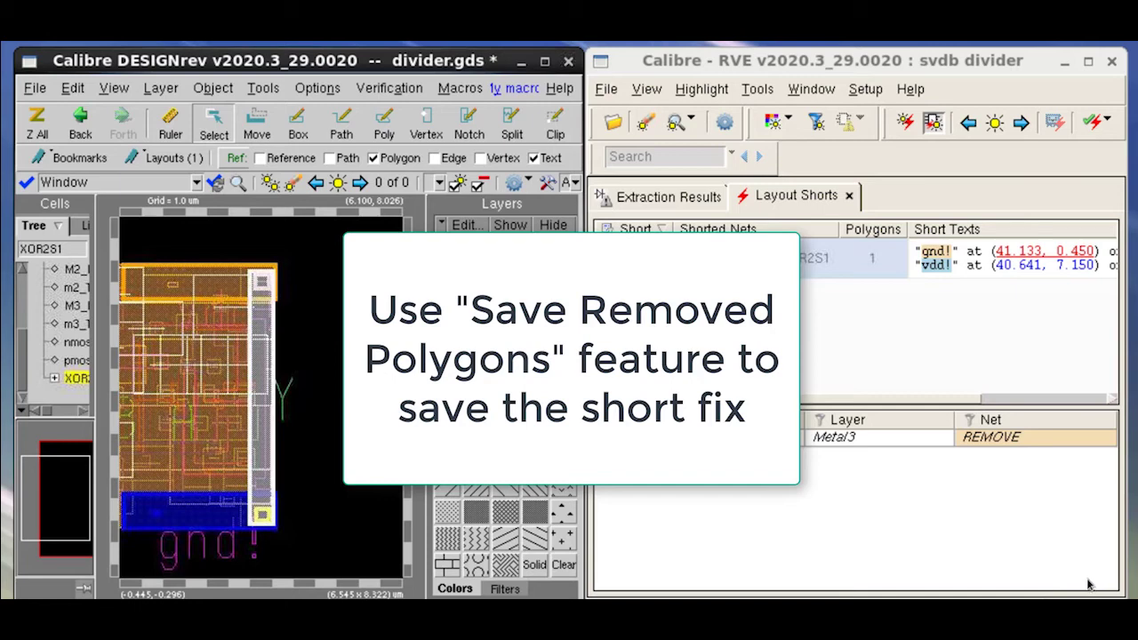
click(605, 89)
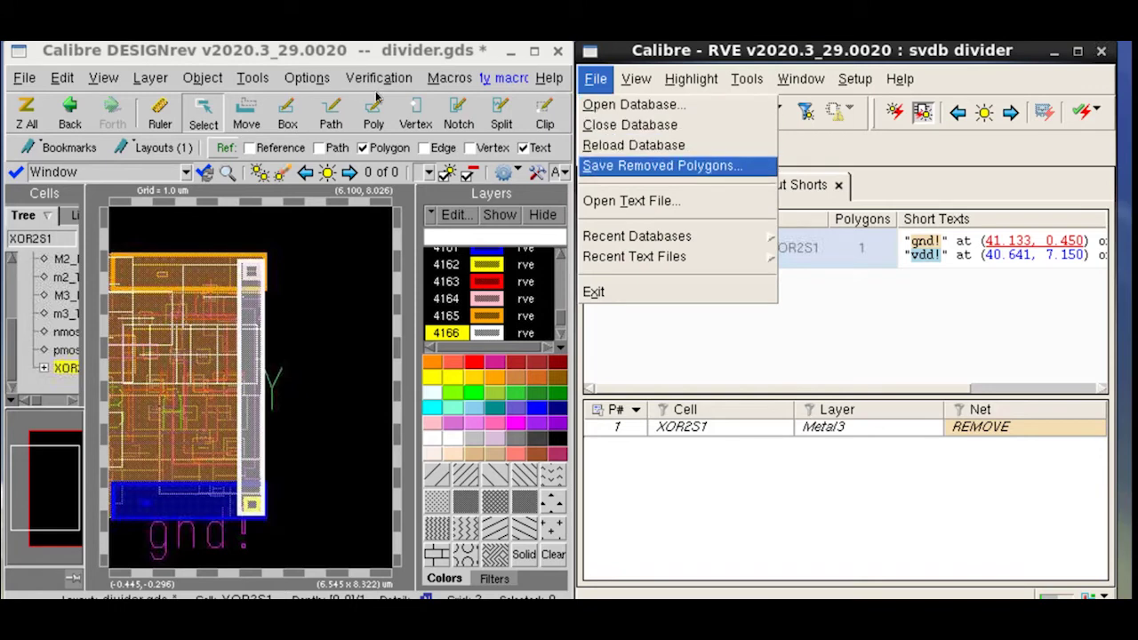
Step: Save the removed polygons into the remove_pg directory
click(658, 171)
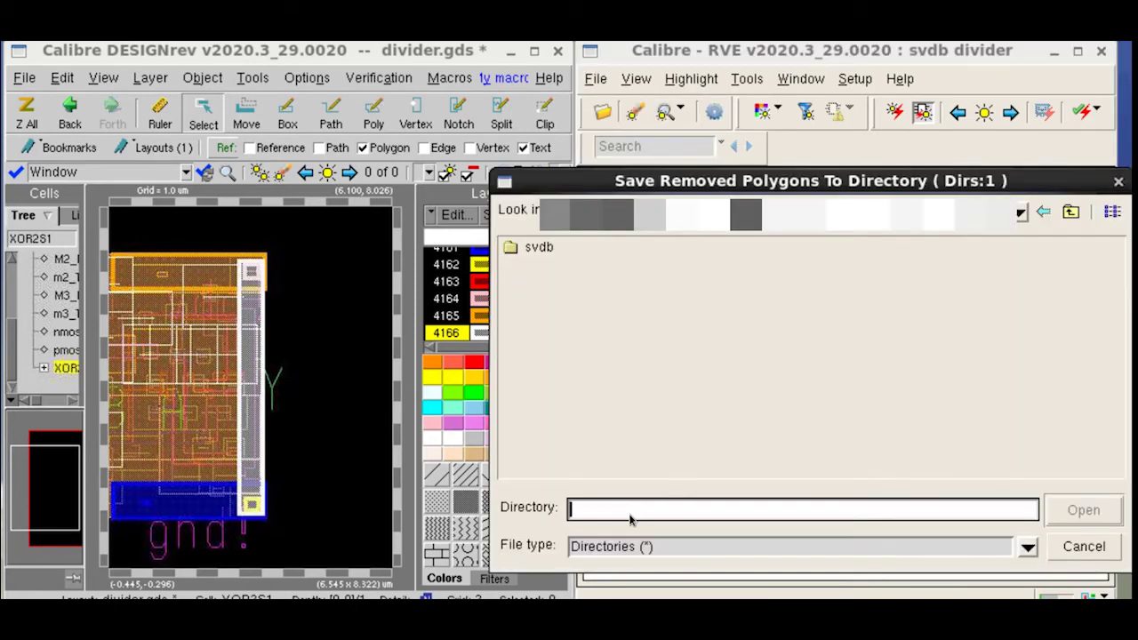
text(remove_pg)
click(1083, 509)
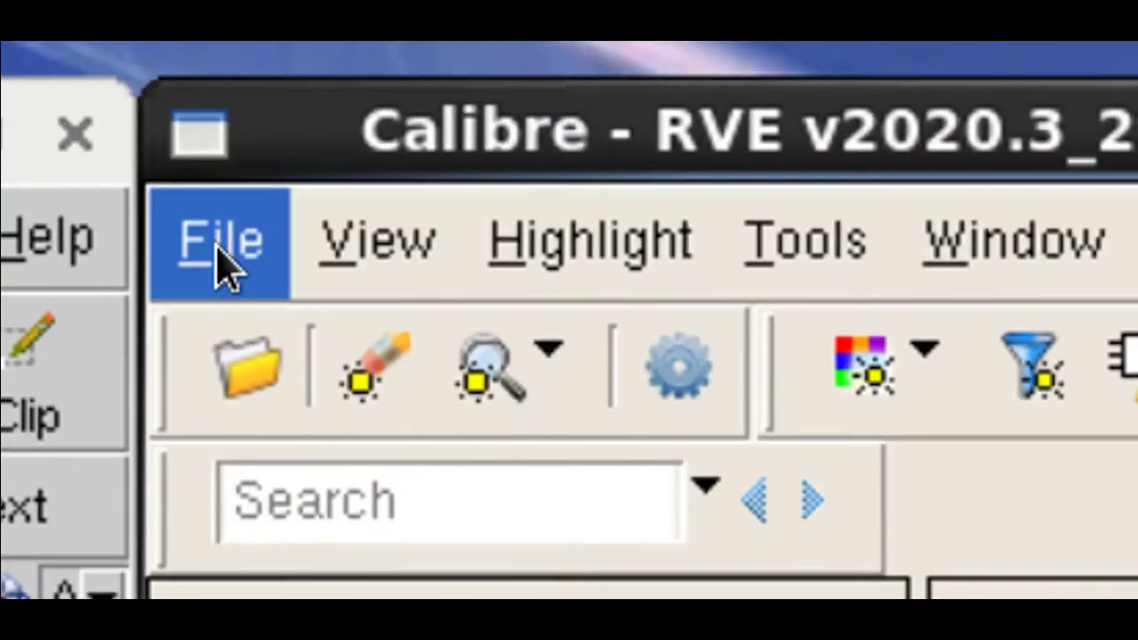
Step: Load remove_pg/1_gnd!_-_vdd!_in_XOR2S1.rdb as a DRC/ERC database and select its Metal3 polygon
click(594, 82)
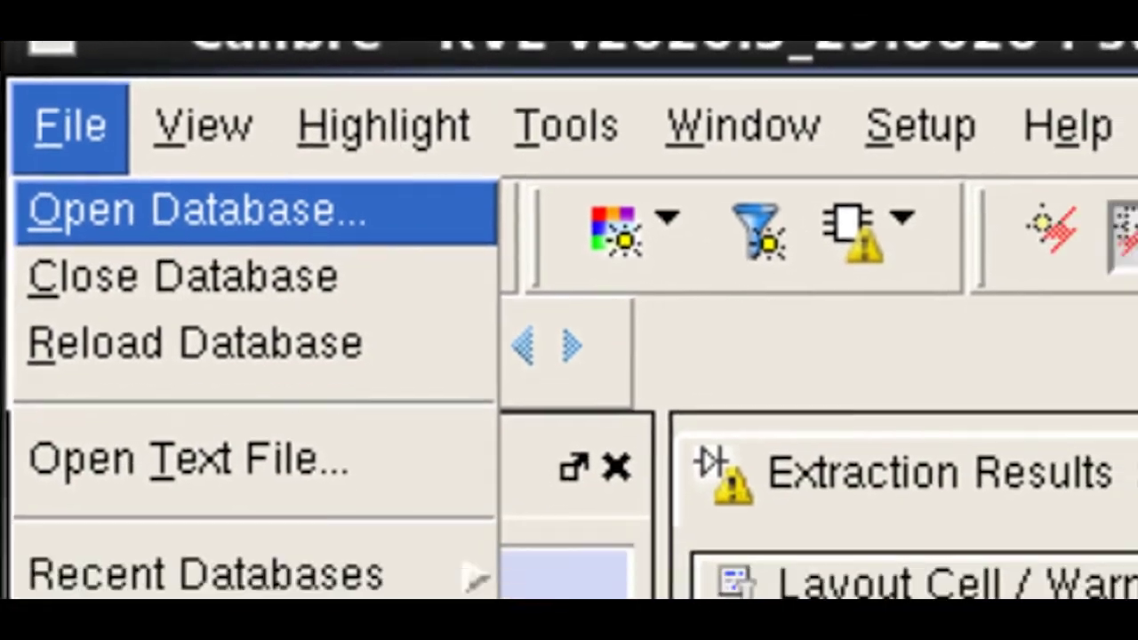
click(309, 360)
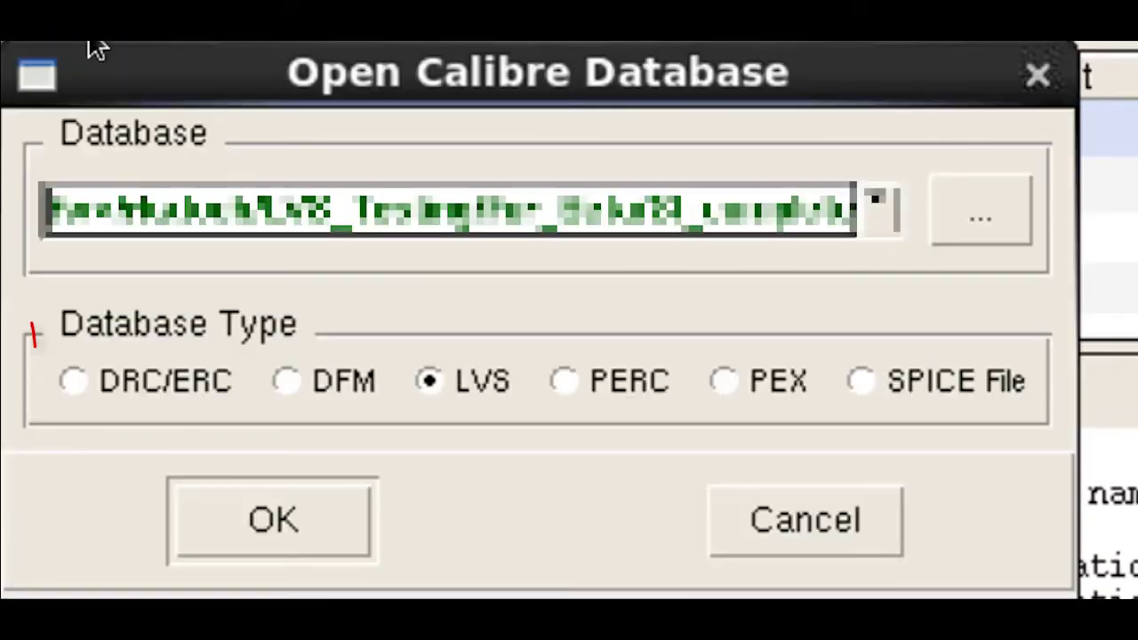
click(173, 378)
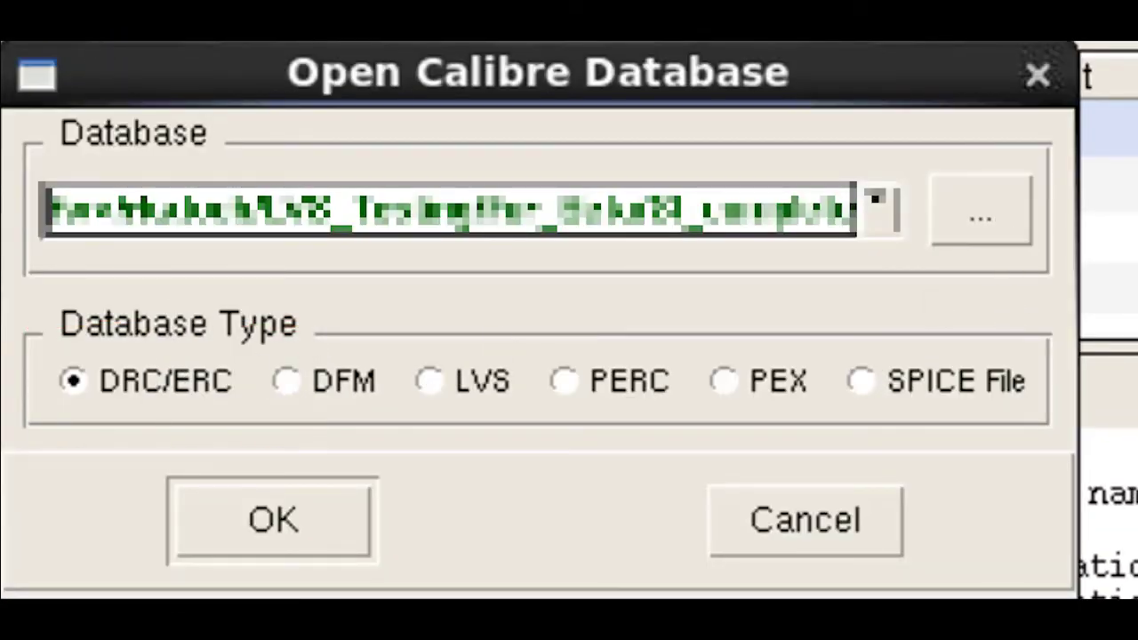
click(987, 221)
double_click(356, 148)
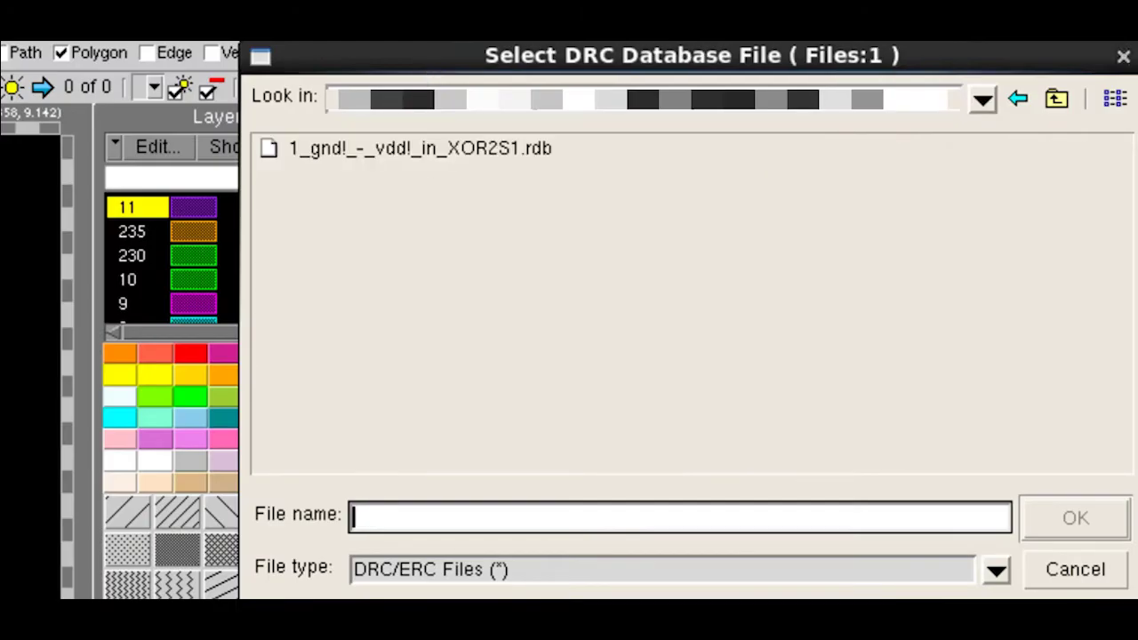
click(417, 147)
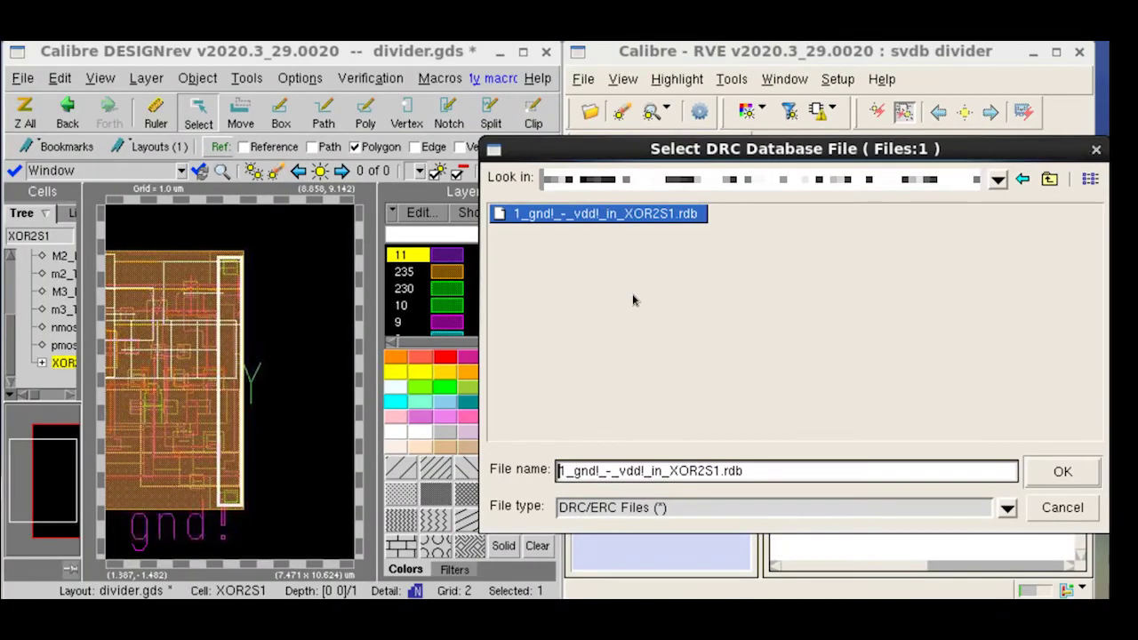
click(1036, 526)
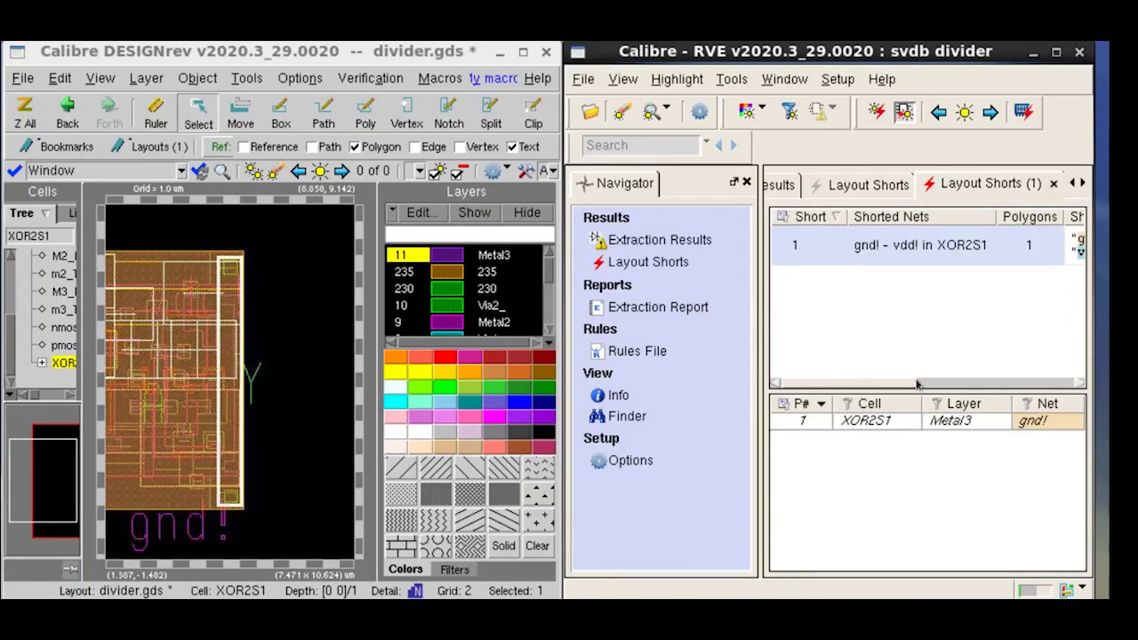
click(876, 421)
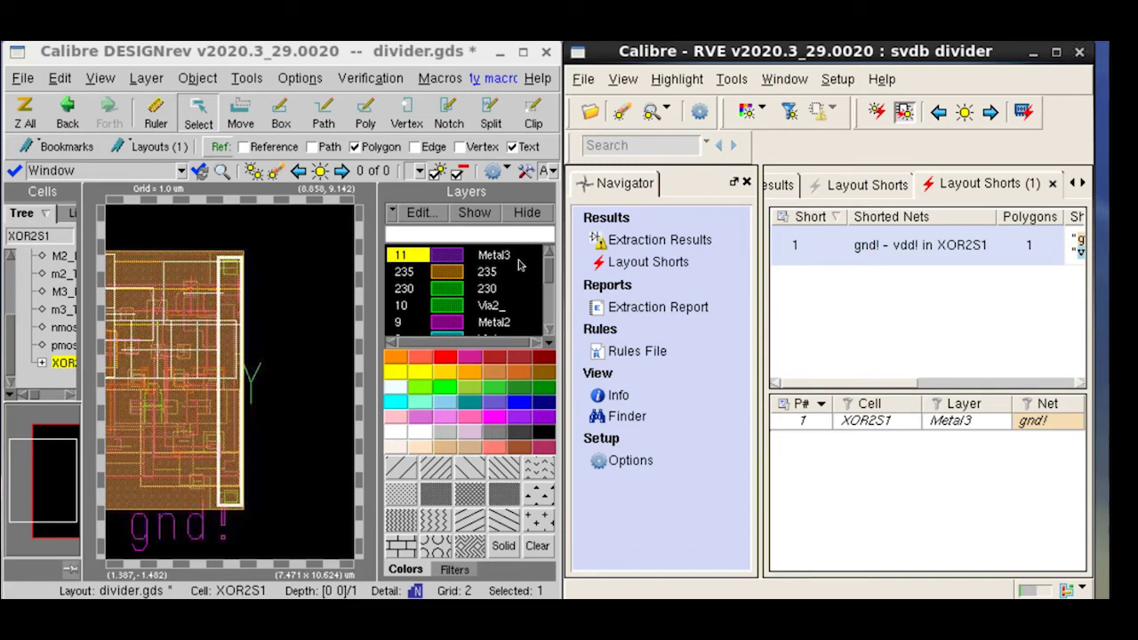
Step: Highlight the saved Metal3 polygon in XOR2S1 and display only the Metal3 layer
right_click(876, 421)
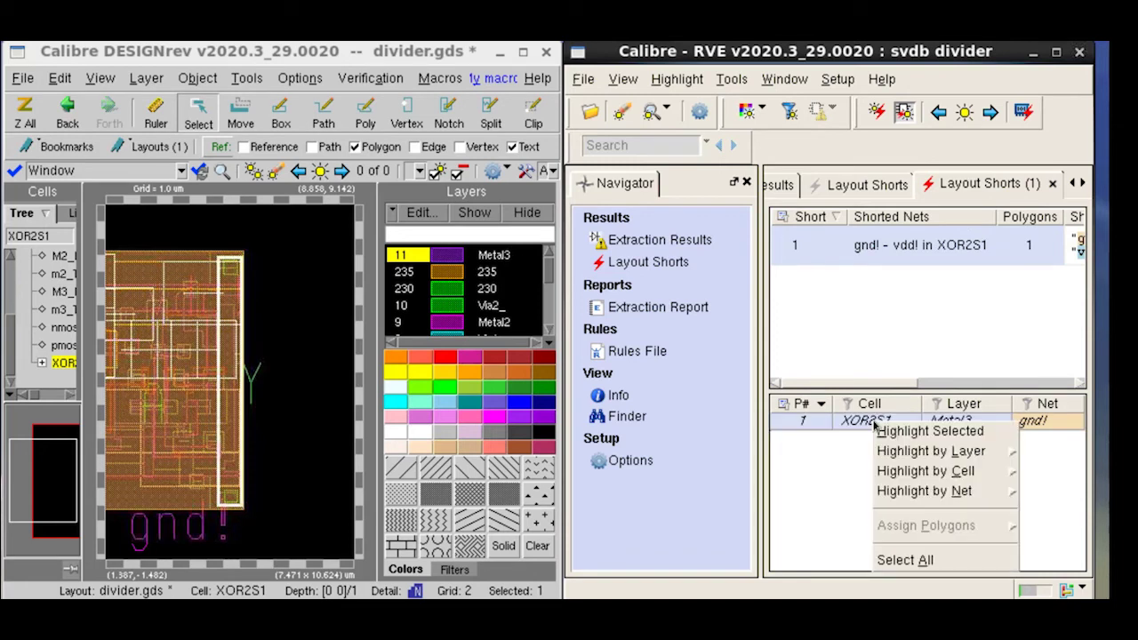
click(915, 430)
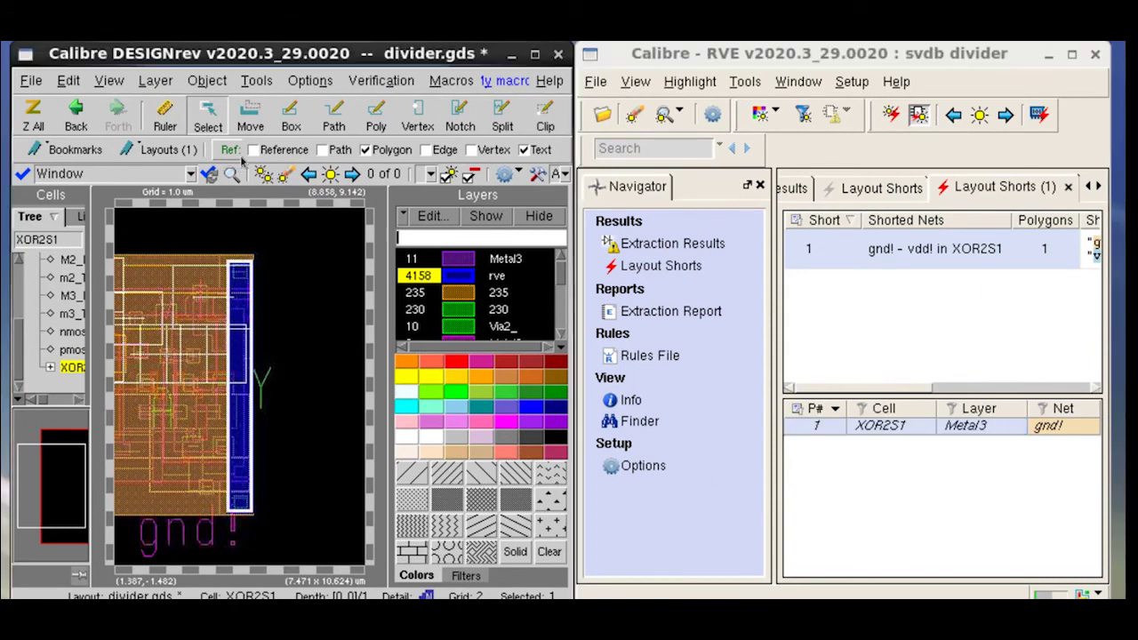
right_click(452, 263)
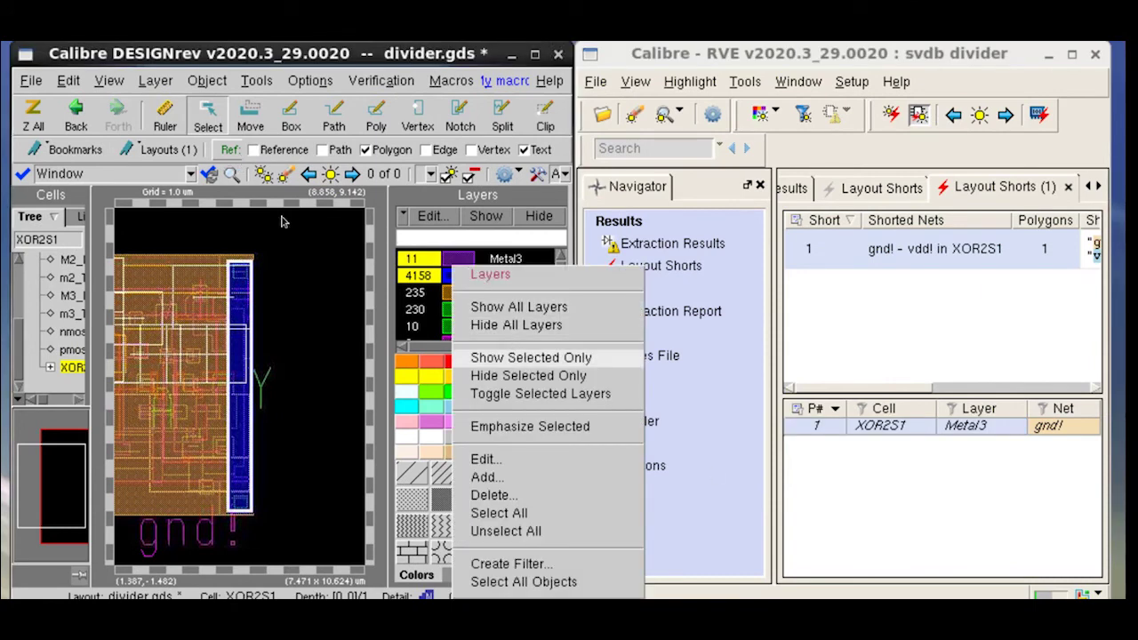
click(517, 357)
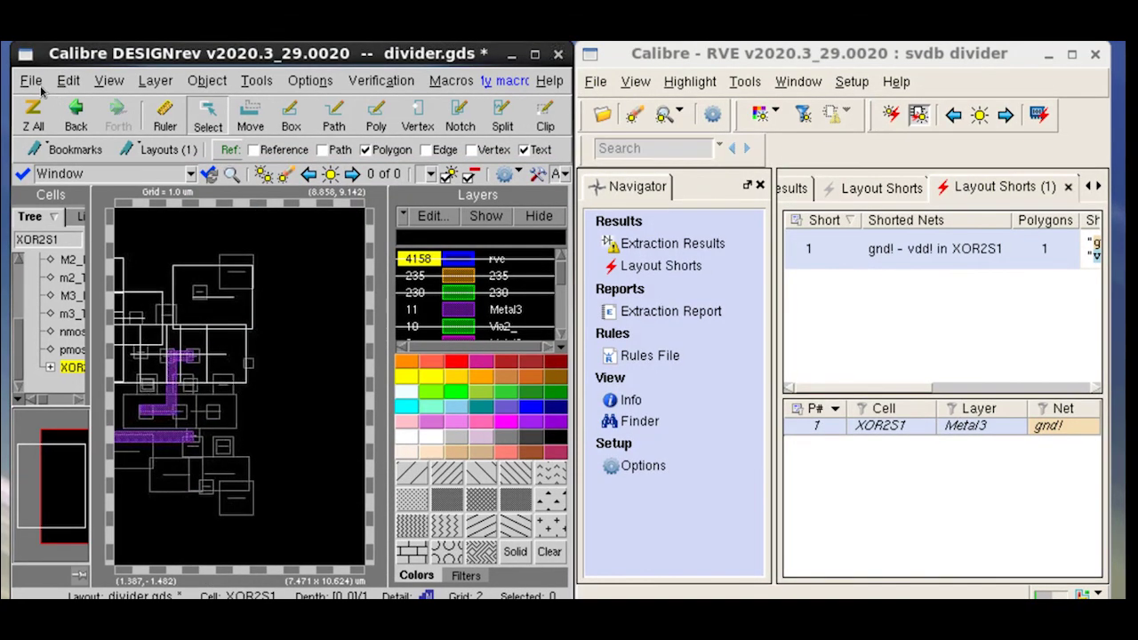
Step: Save the edited divider.gds layout in DESIGNrev
click(32, 81)
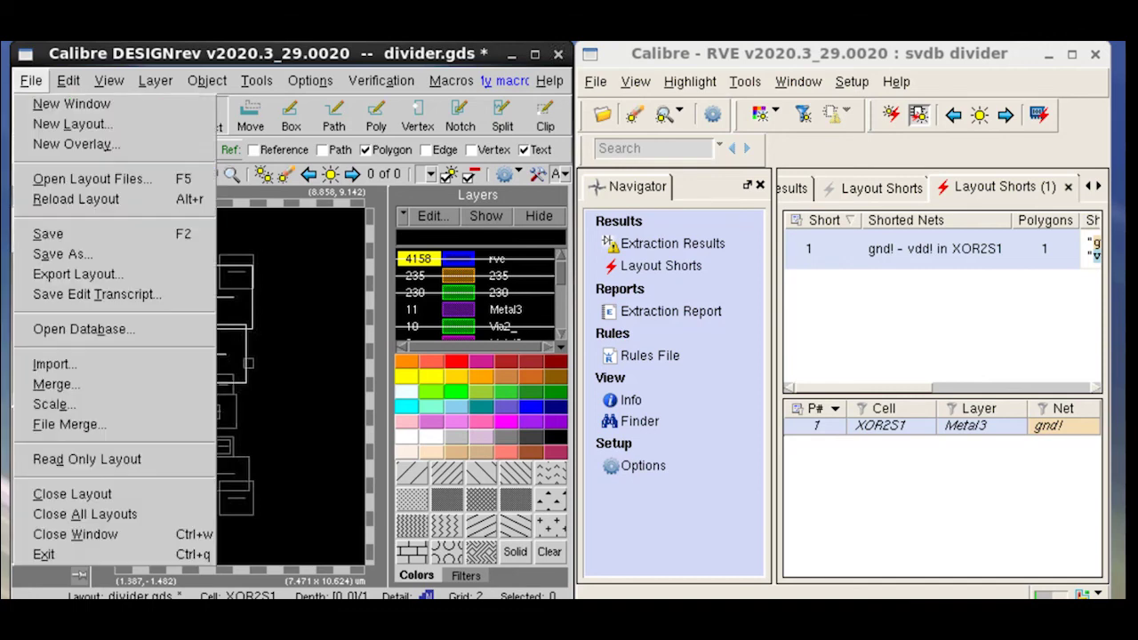
click(82, 240)
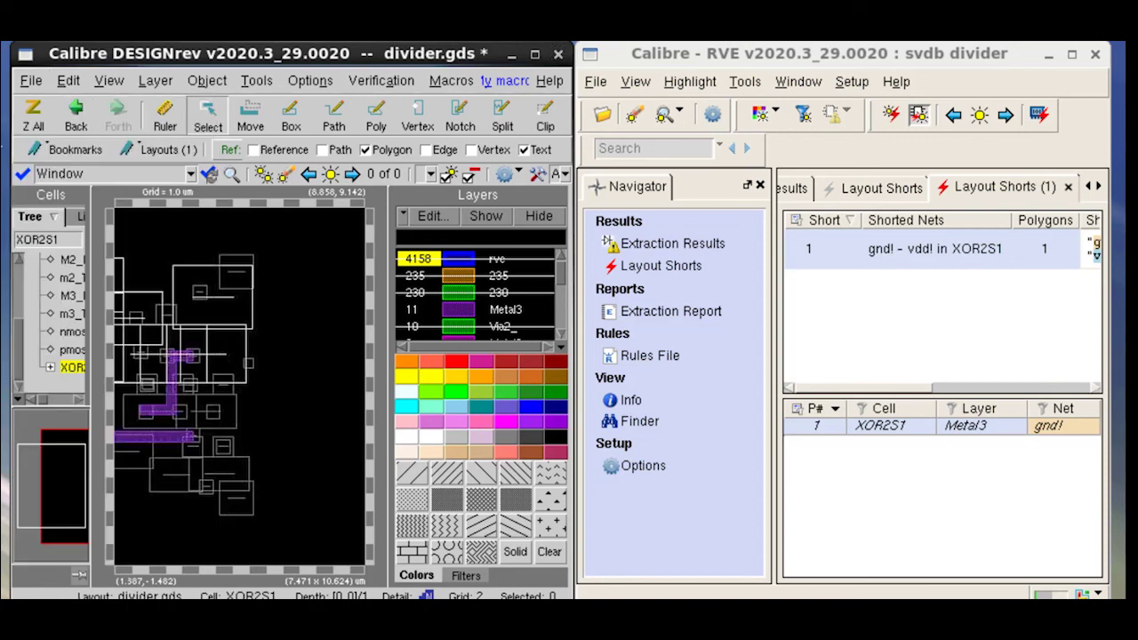